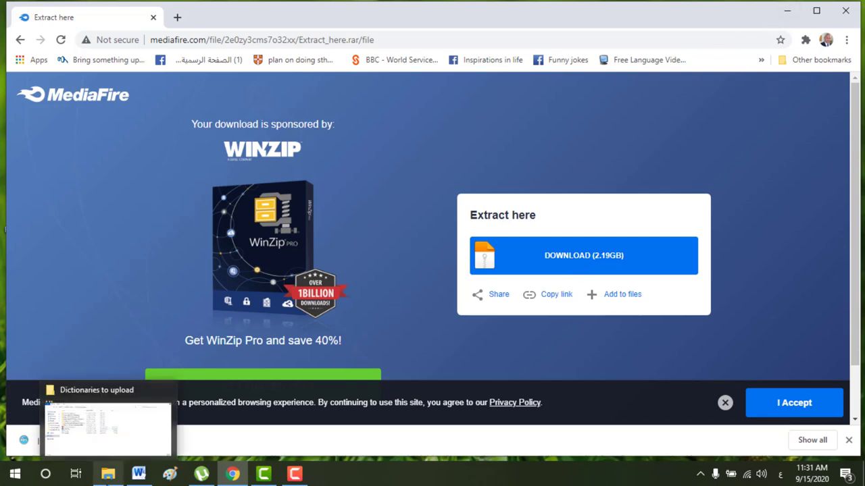
# Look at the extraction options for the Extract here archive in the Dictionaries to upload folder and minimize the open windows.
pyautogui.click(108, 474)
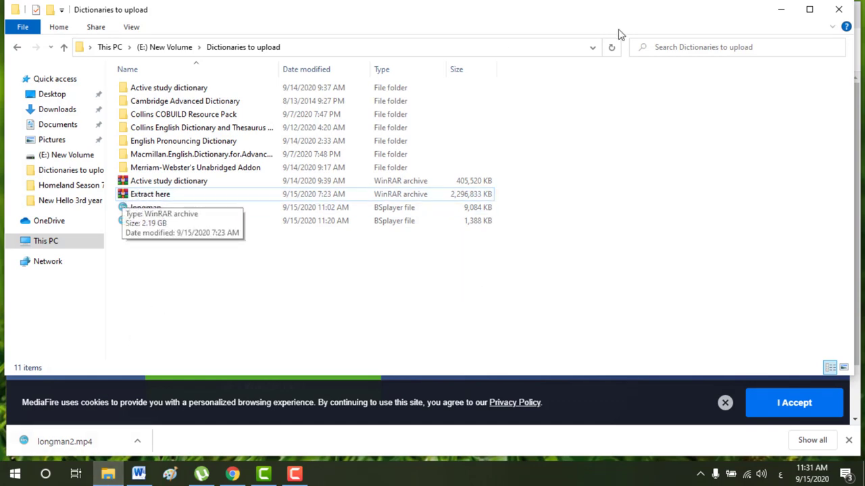
pyautogui.rightClick(162, 198)
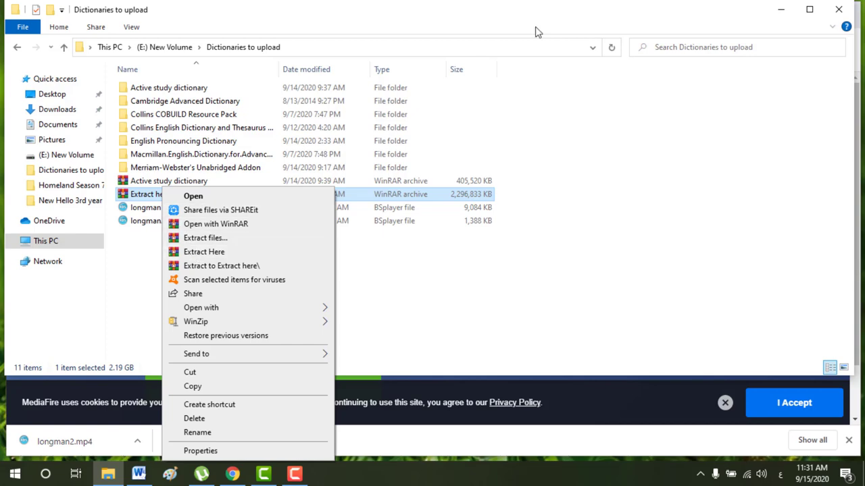
pyautogui.click(784, 12)
pyautogui.click(784, 12)
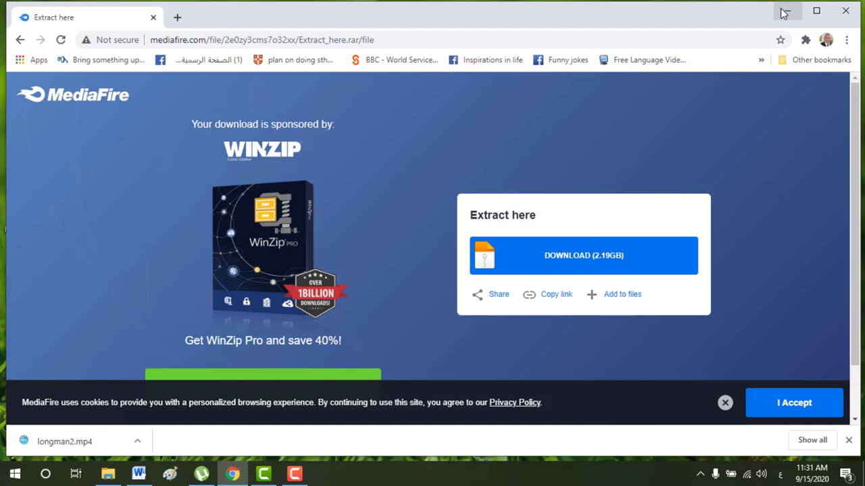
pyautogui.click(784, 12)
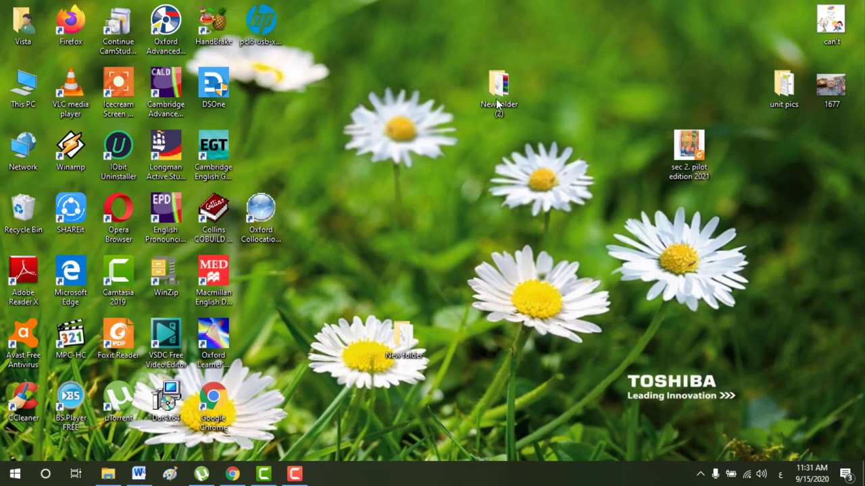
# Open New folder (2) on the desktop and run its setup application.
pyautogui.doubleClick(501, 83)
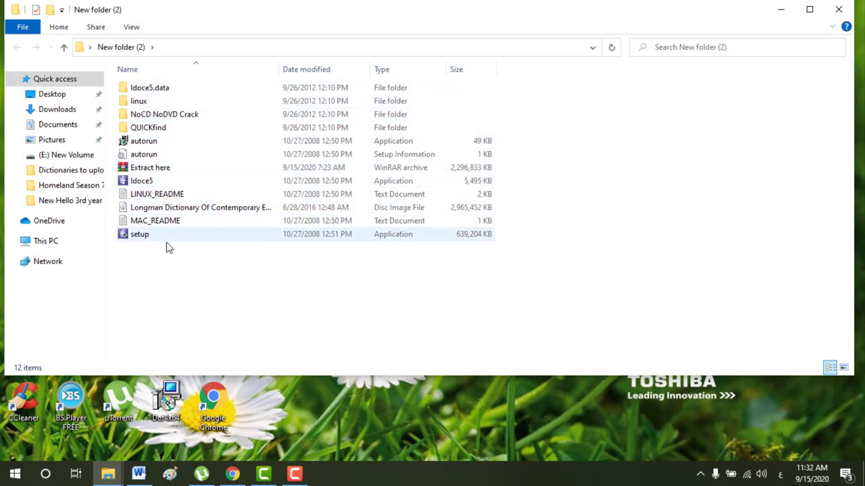
pyautogui.click(141, 238)
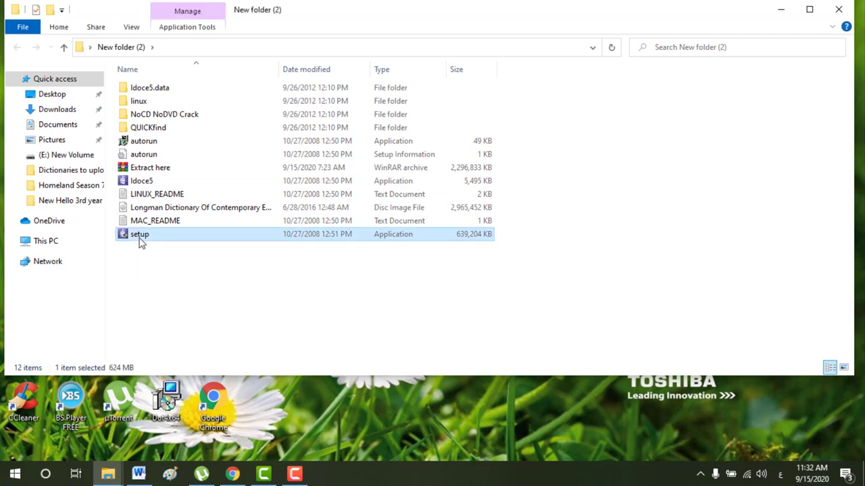
pyautogui.doubleClick(140, 241)
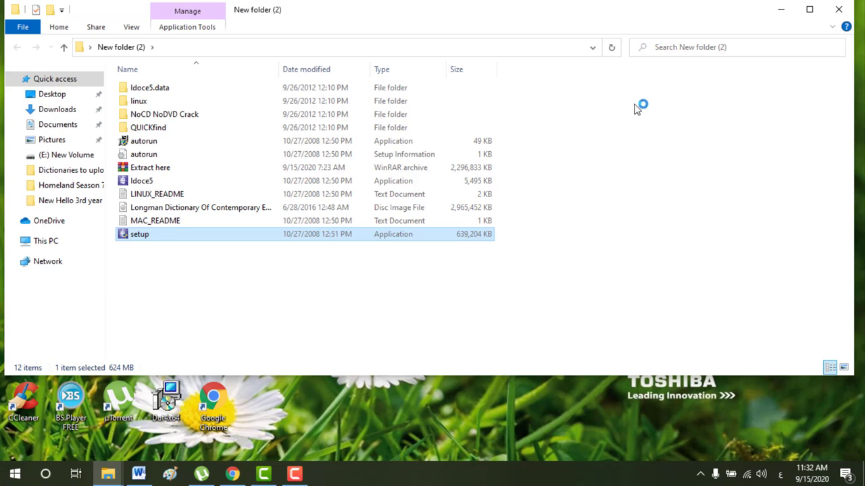
# Disconnect the computer from the current Wi-Fi network.
pyautogui.click(748, 477)
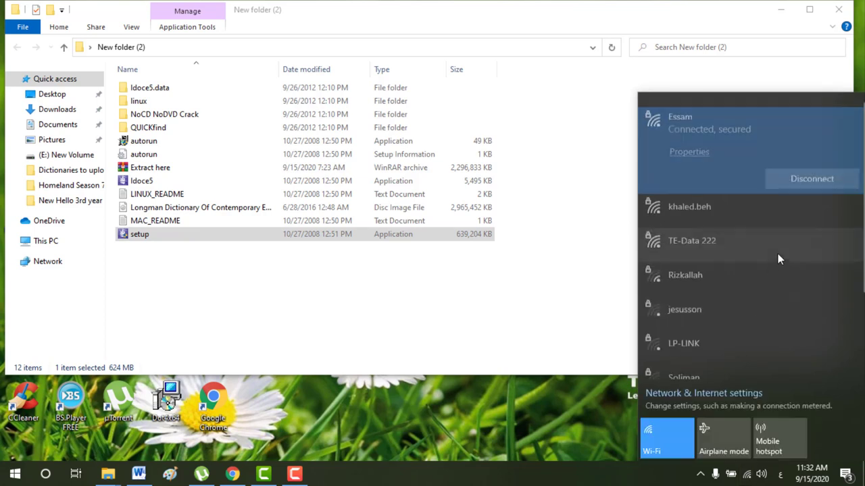
pyautogui.click(805, 172)
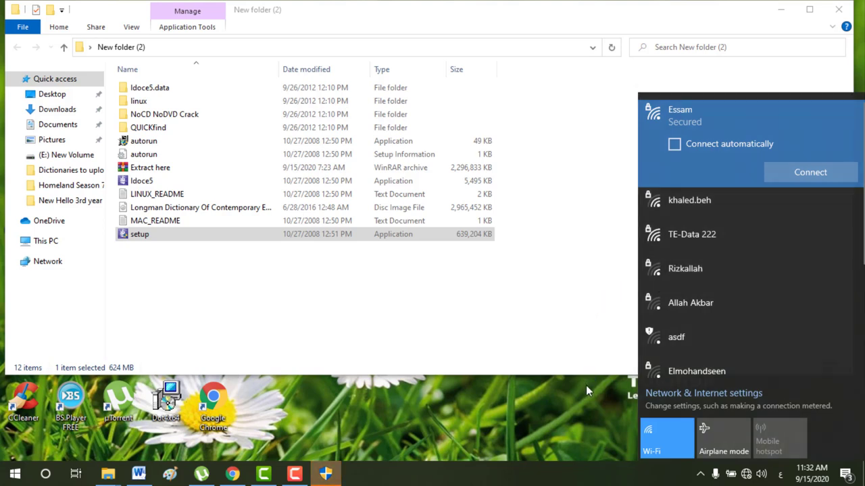
pyautogui.click(585, 390)
# Disable the Avast antivirus shields until the computer is restarted.
pyautogui.click(700, 474)
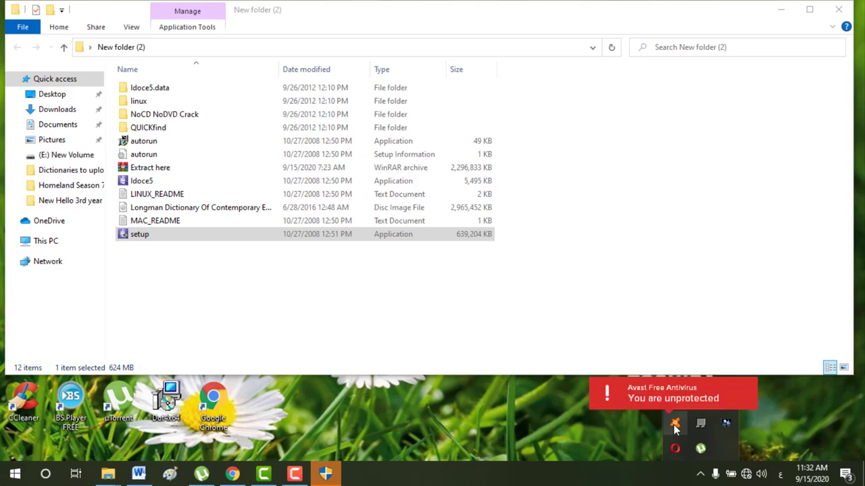
pyautogui.rightClick(674, 425)
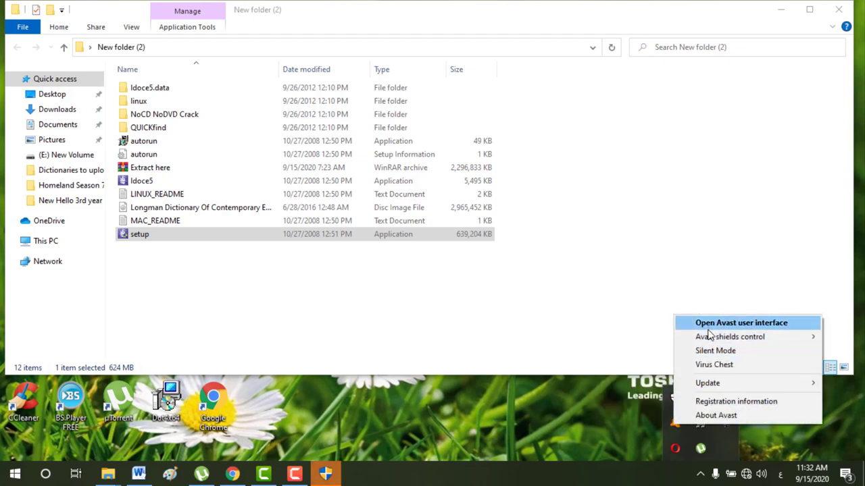
pyautogui.moveTo(710, 338)
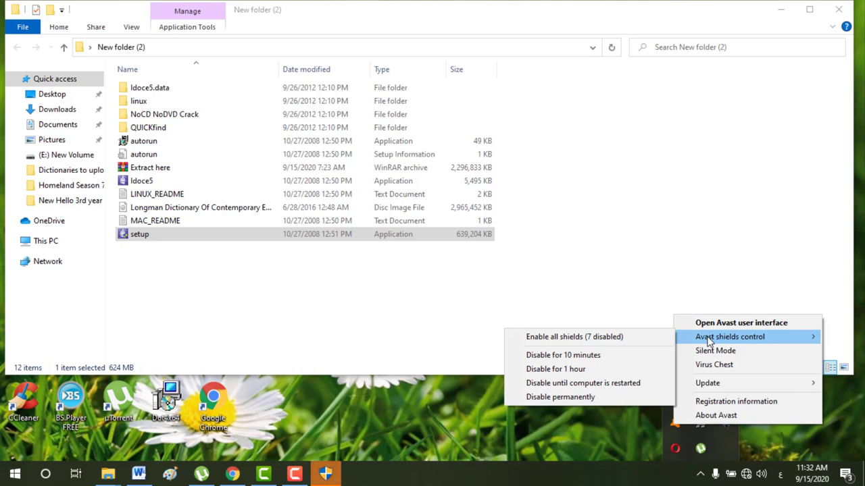
pyautogui.click(579, 384)
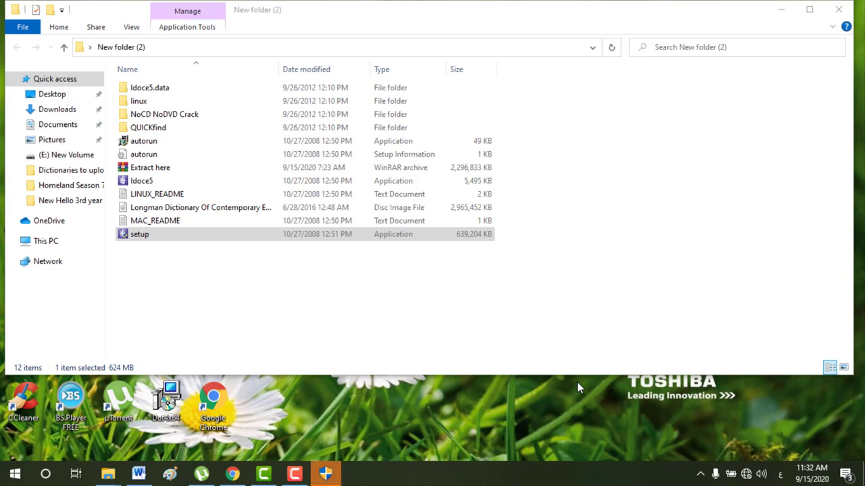
# Bring up the LDOCE5 setup wizard from the setup application and accept its license agreement.
pyautogui.doubleClick(208, 236)
pyautogui.click(330, 478)
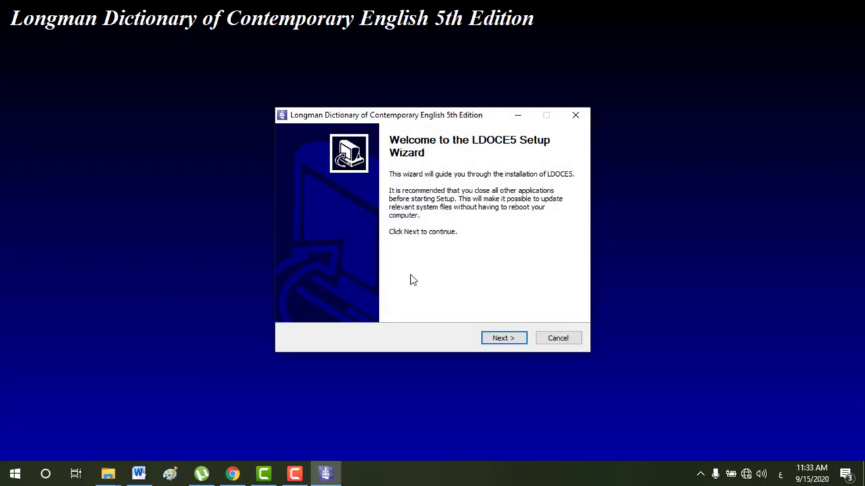
pyautogui.click(505, 338)
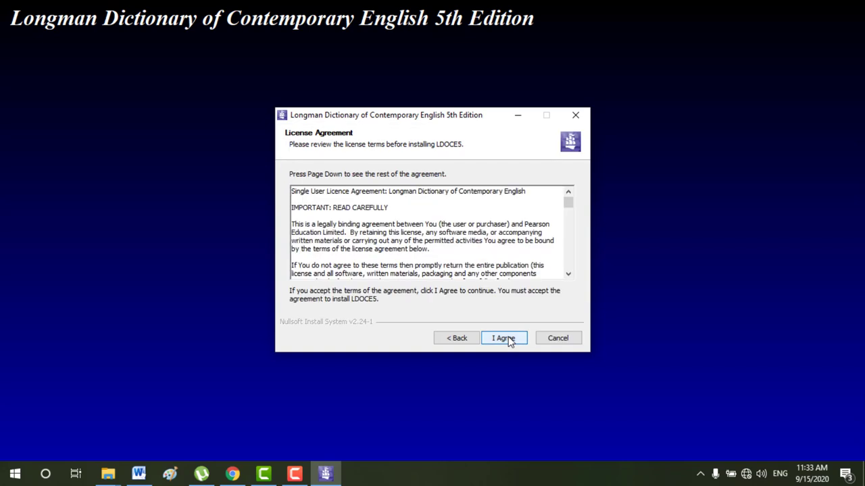
pyautogui.click(508, 339)
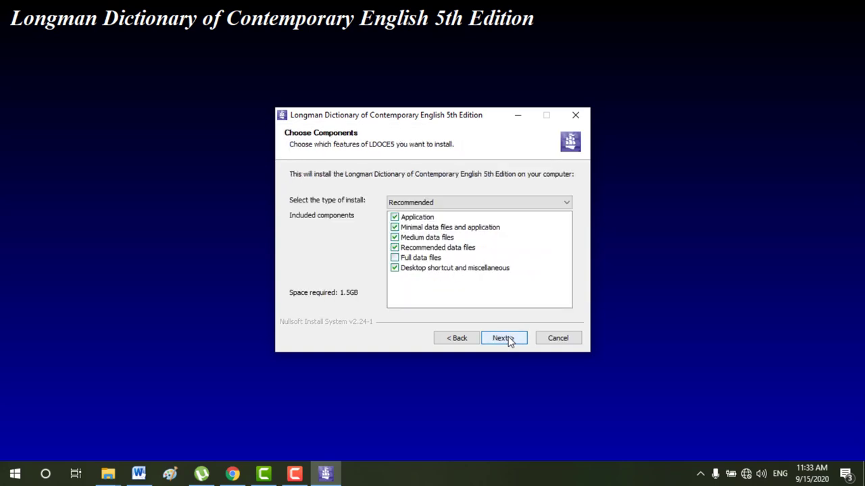
# Choose the Full install type and start installing LDOCE5 in the default Program Files (x86) directory.
pyautogui.click(568, 204)
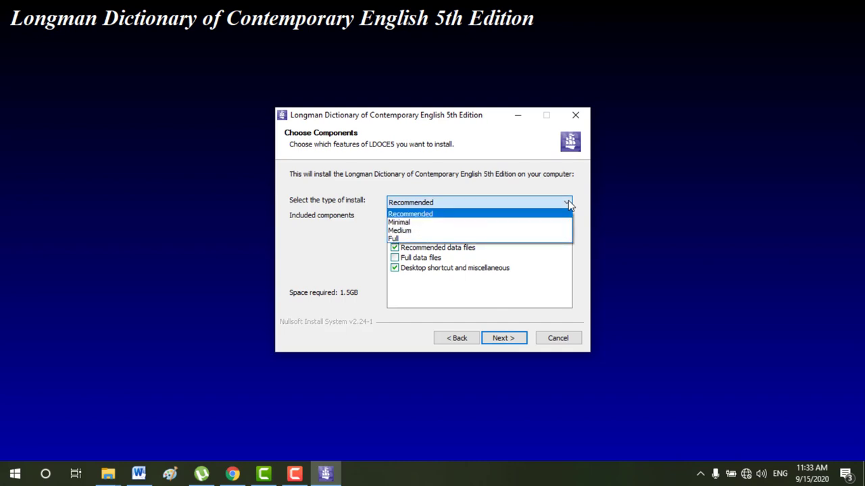
pyautogui.click(450, 239)
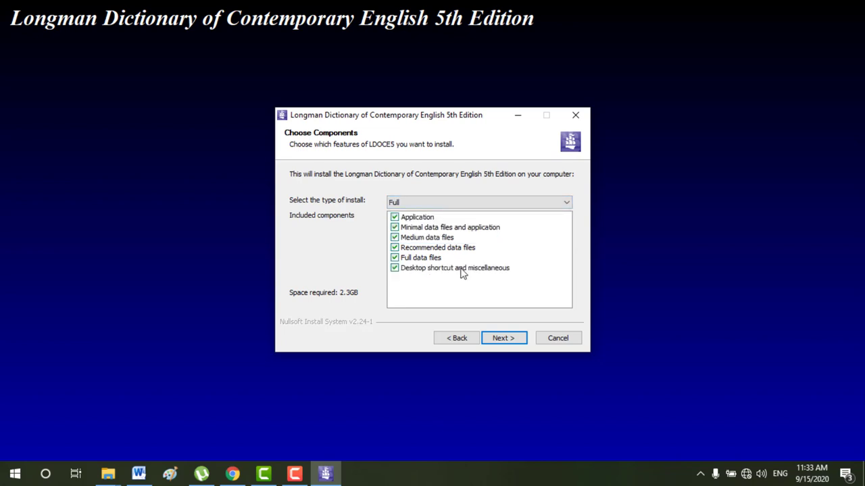
pyautogui.click(500, 340)
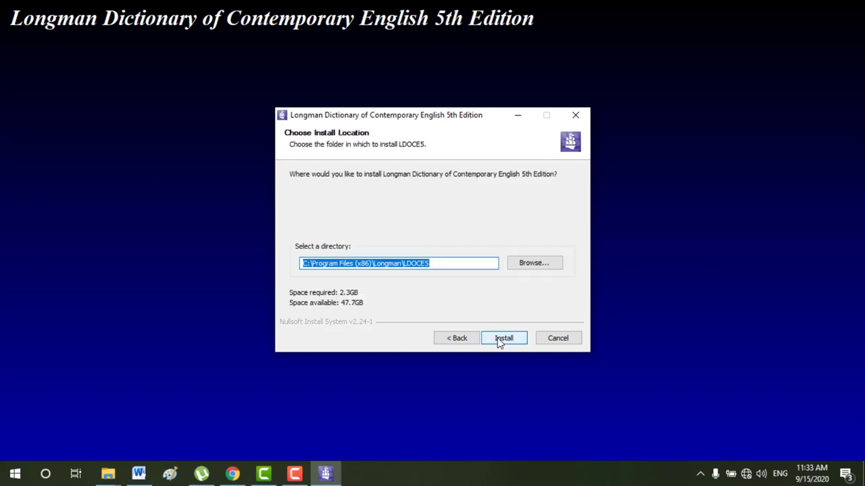
pyautogui.click(500, 340)
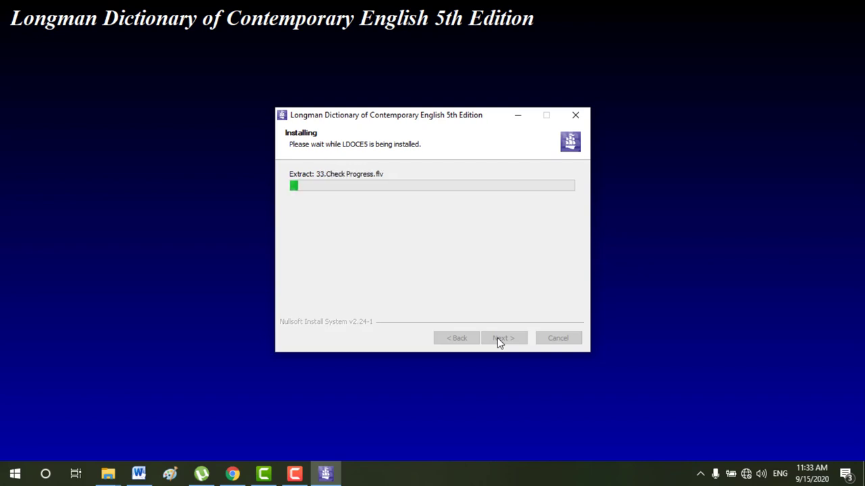
# Finish the LDOCE5 setup wizard, agree to launch the application and dismiss the missing-disc dialog.
pyautogui.click(296, 474)
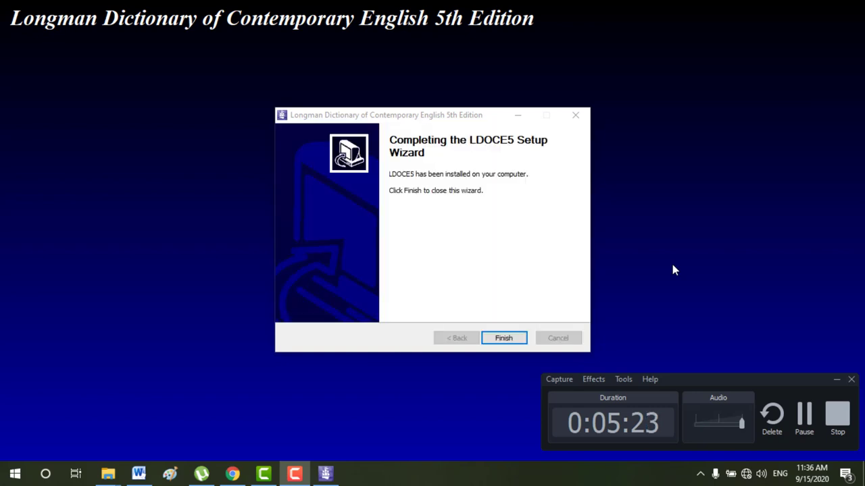
pyautogui.click(508, 340)
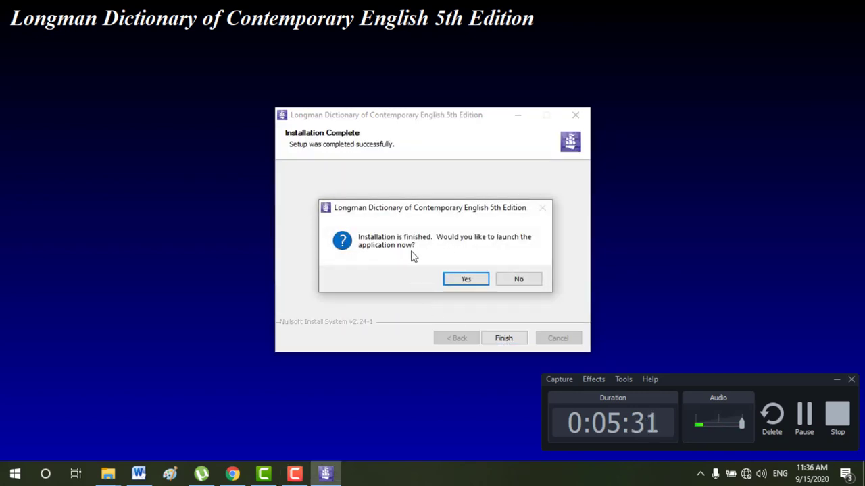
pyautogui.click(466, 280)
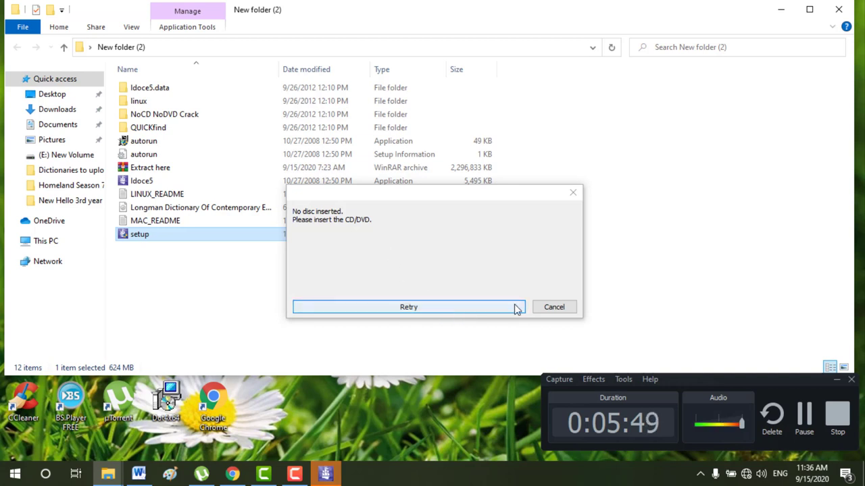
pyautogui.click(573, 194)
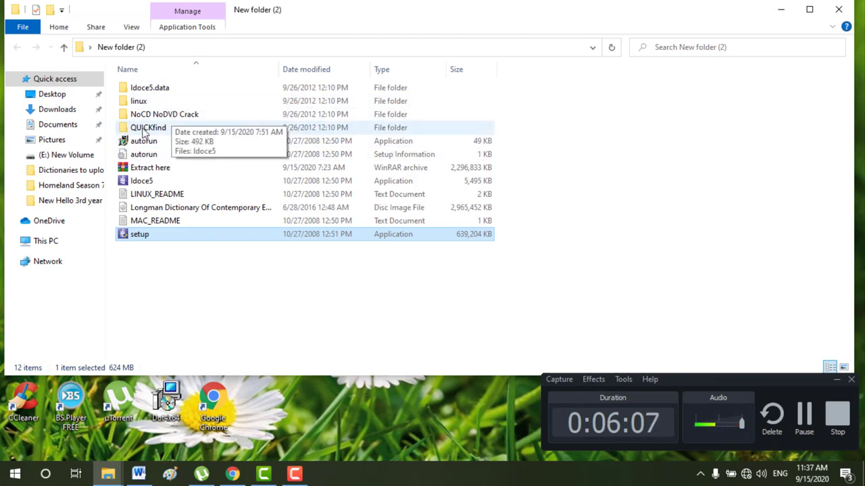
# Copy the ldoce5 application from the NoCD NoDVD Crack folder.
pyautogui.doubleClick(193, 116)
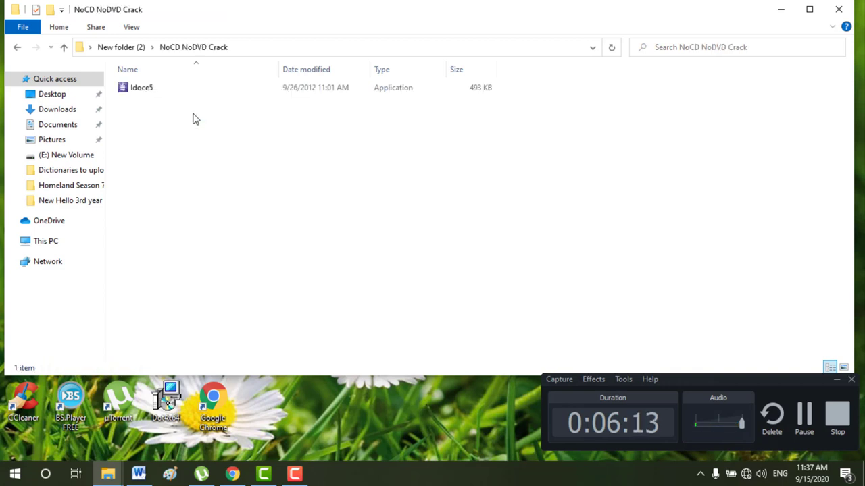
pyautogui.click(137, 90)
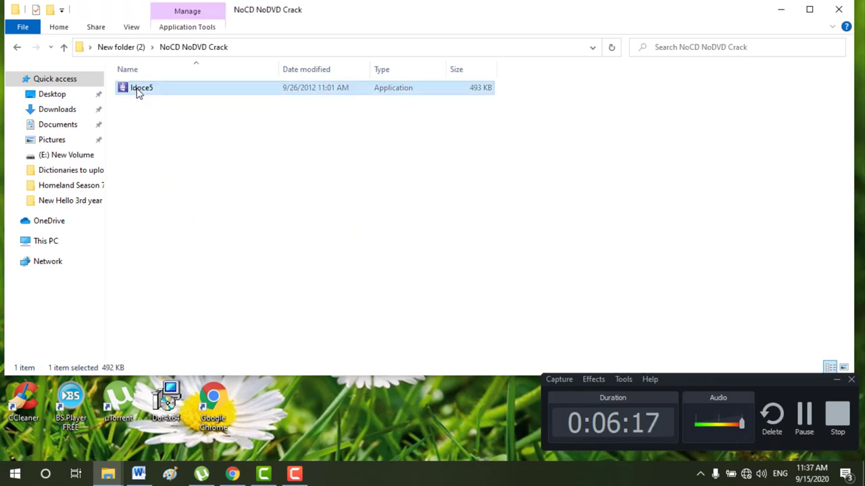
pyautogui.rightClick(137, 91)
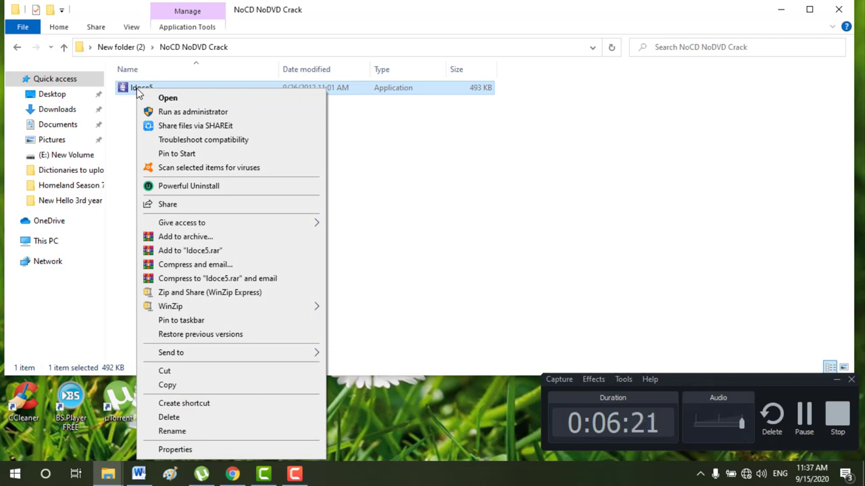
pyautogui.click(168, 385)
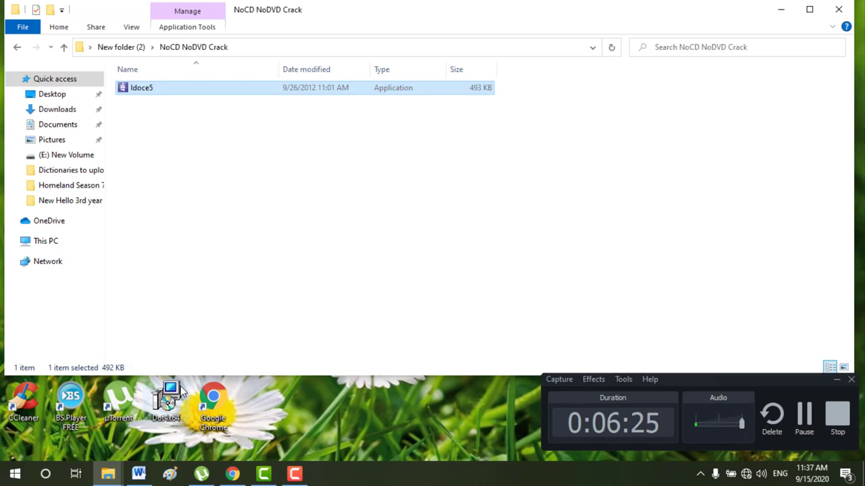
# Open the file location of the Longman Dictionary of Contemporary English 5th Edition desktop shortcut.
pyautogui.click(782, 10)
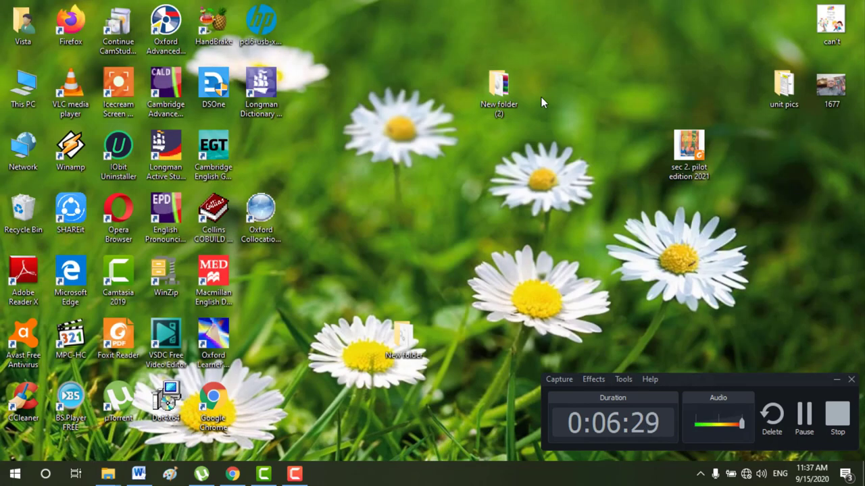
pyautogui.click(266, 84)
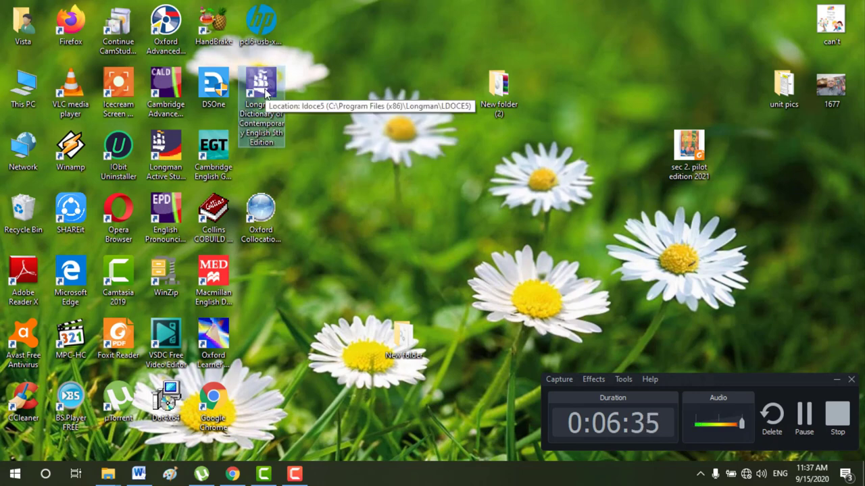
pyautogui.rightClick(266, 89)
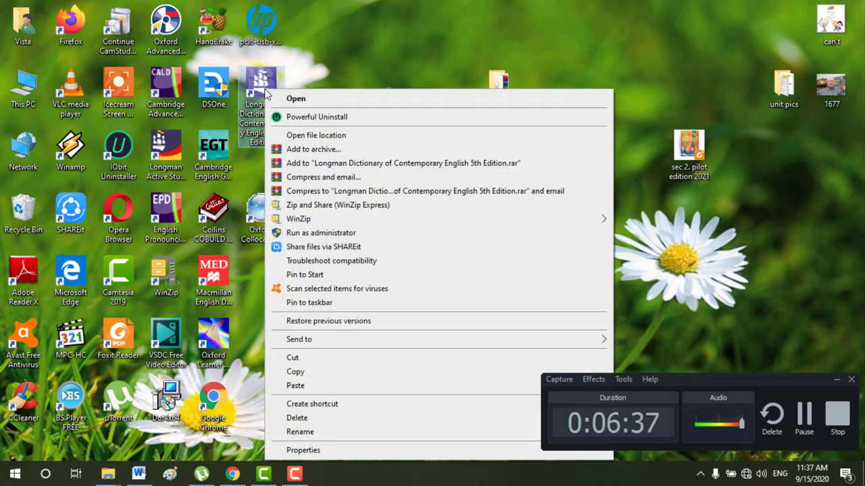
pyautogui.click(329, 139)
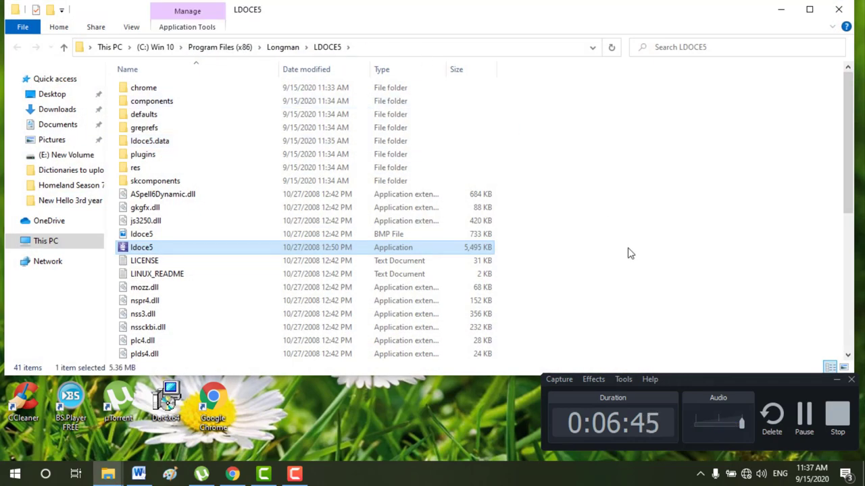
# Replace ldoce5.exe in the LDOCE5 program folder with the copied application, granting administrator permission, and close the folder.
pyautogui.rightClick(676, 253)
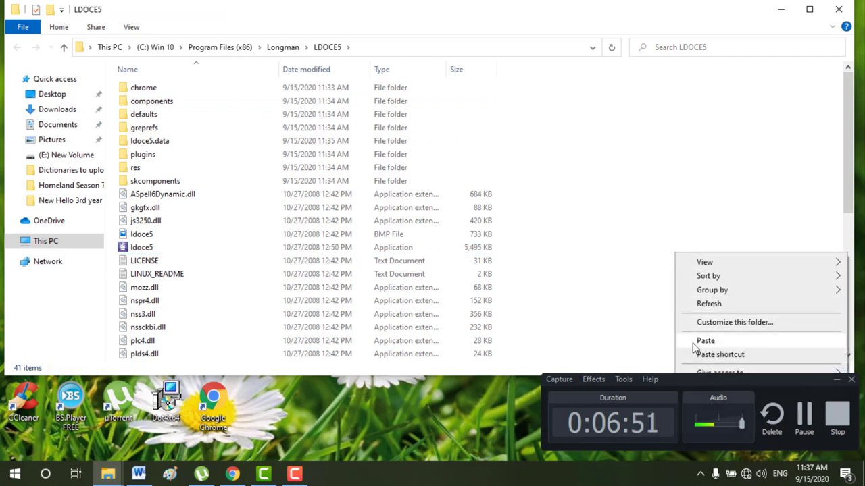
pyautogui.click(704, 341)
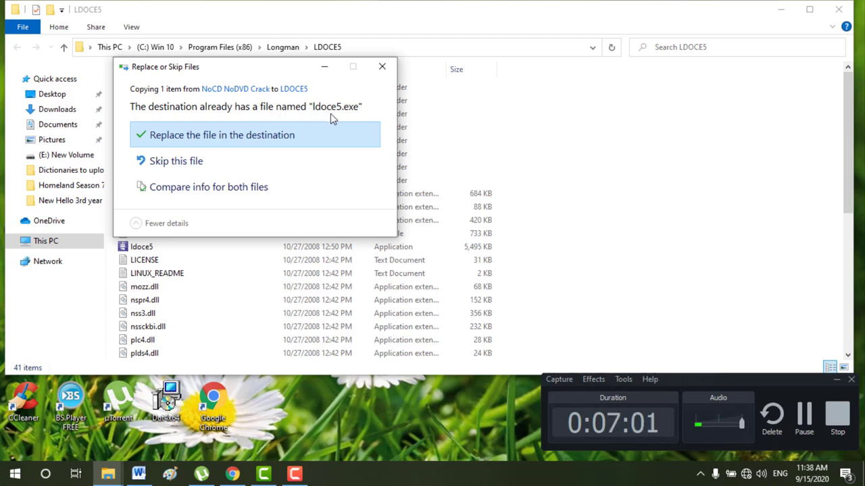
pyautogui.click(185, 138)
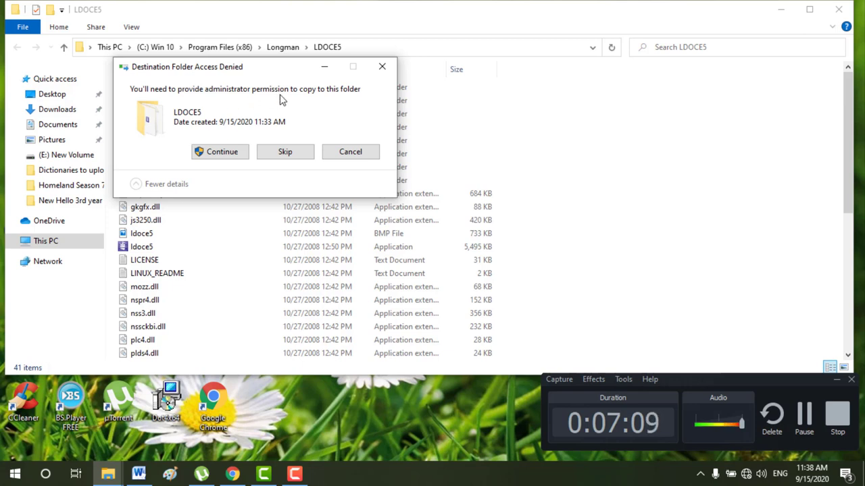
pyautogui.click(229, 153)
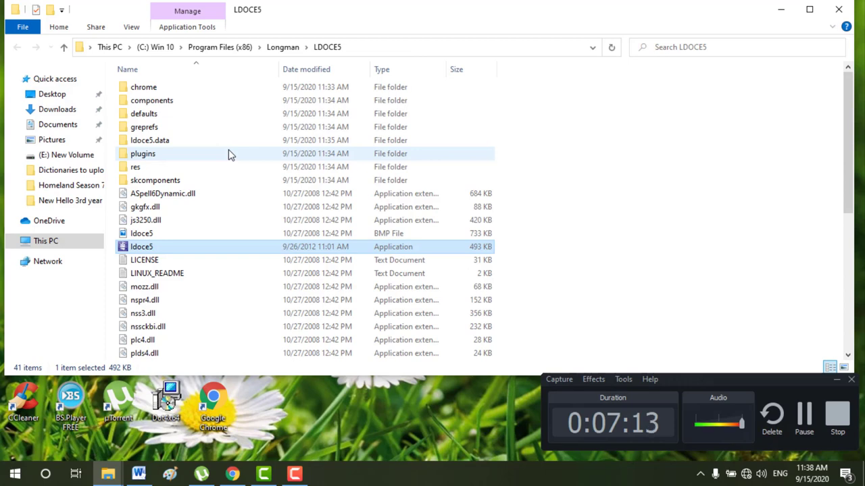
pyautogui.click(838, 9)
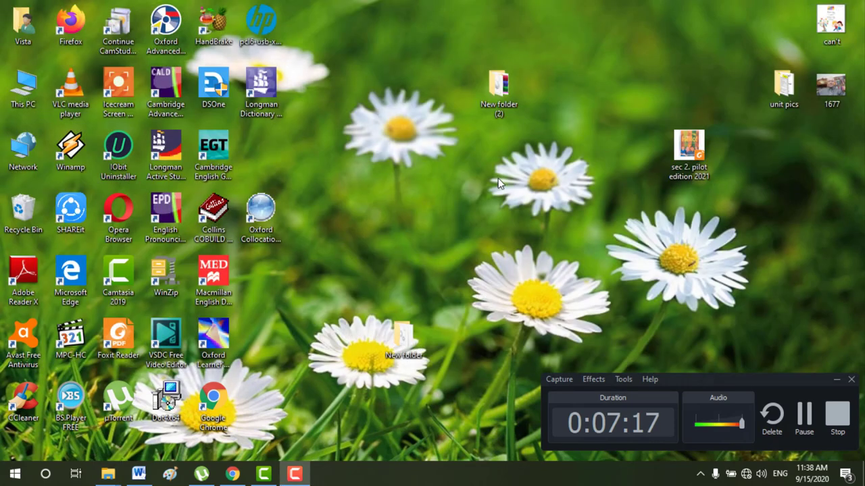
# Launch the Longman Dictionary of Contemporary English 5th Edition from the desktop and show its Dictionary section in a maximized window.
pyautogui.click(273, 82)
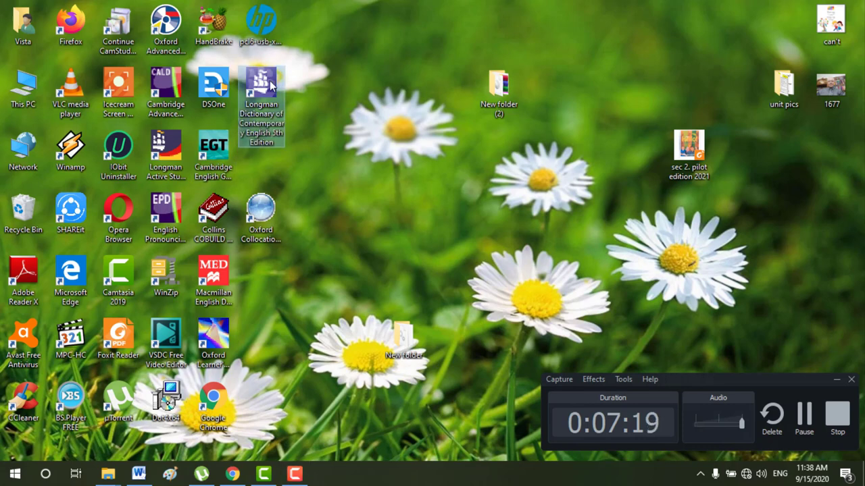
pyautogui.doubleClick(273, 82)
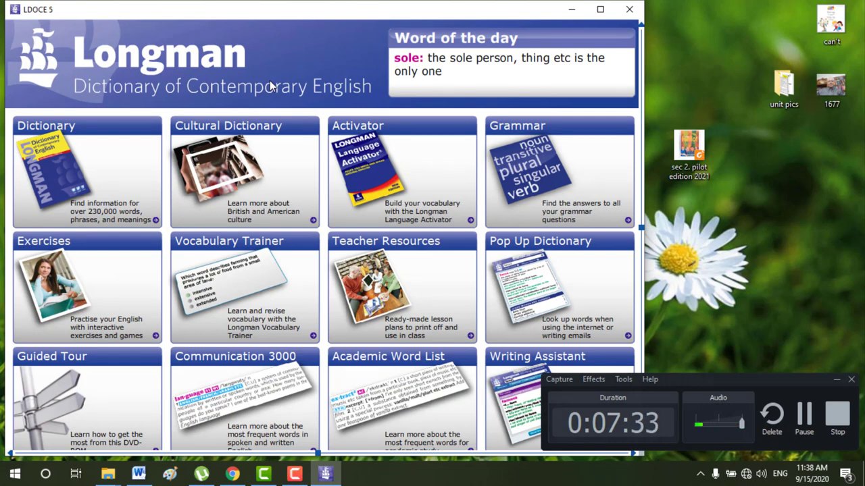
pyautogui.click(69, 181)
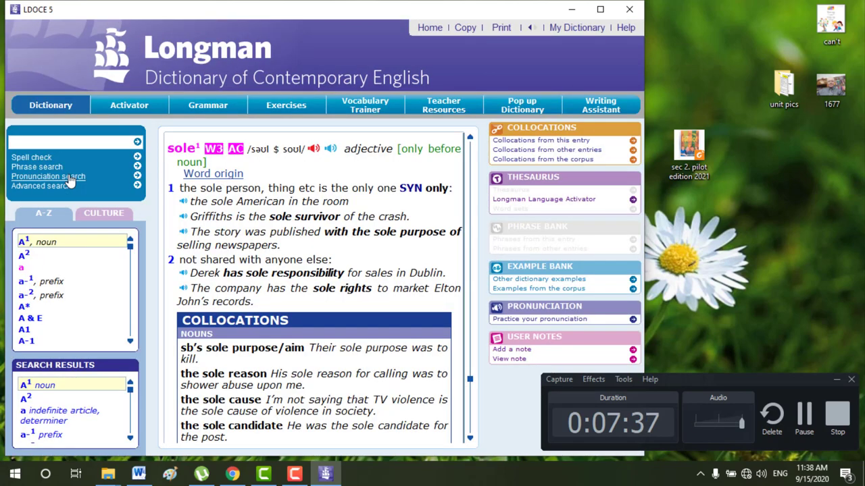
pyautogui.click(599, 12)
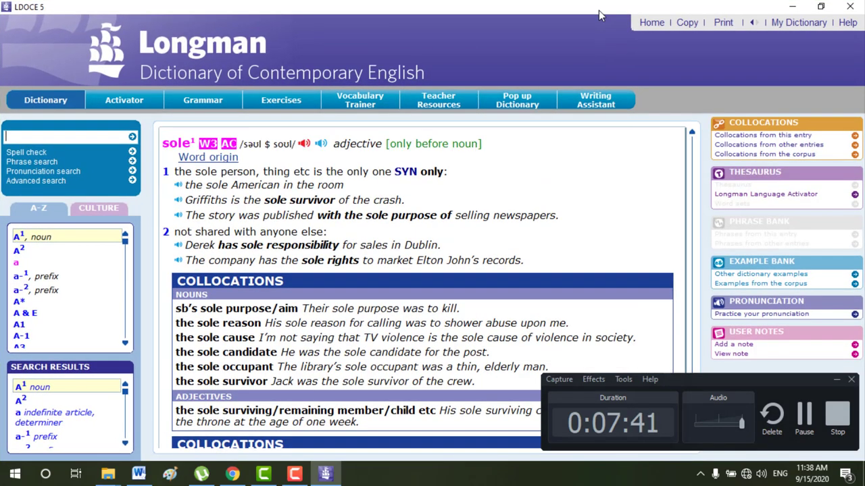
# Look up "happy" in the dictionary and play the headword's British pronunciation.
pyautogui.click(50, 136)
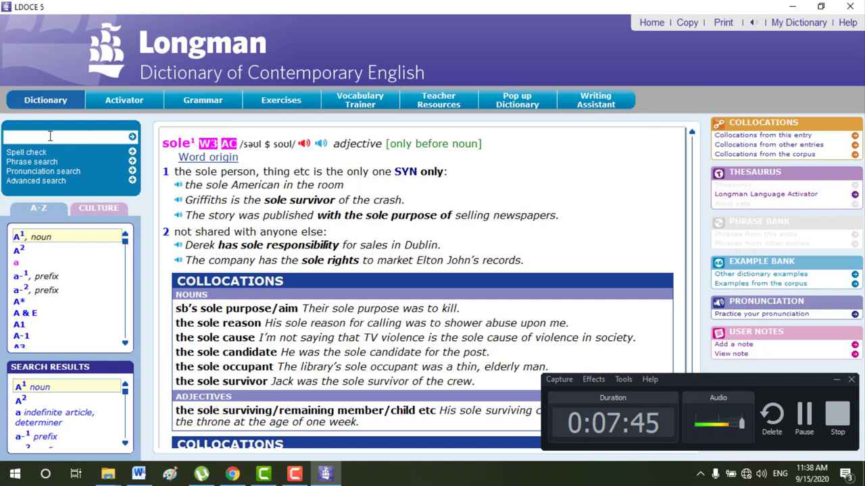
pyautogui.write('happy')
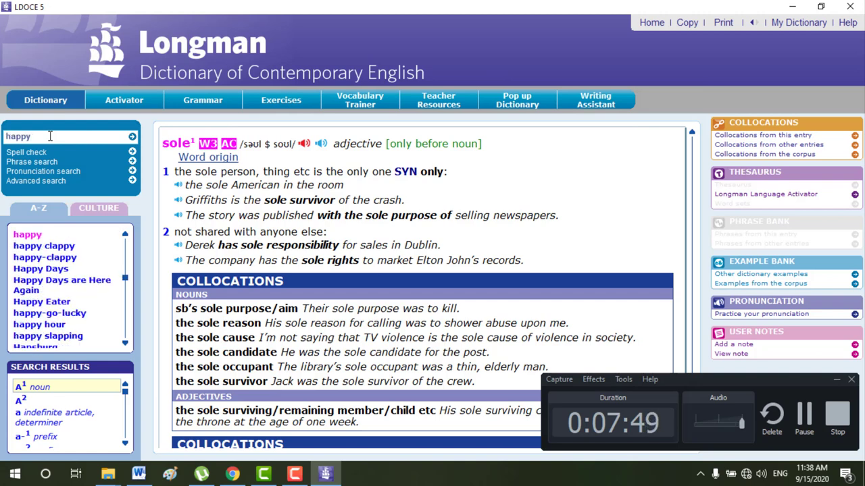
pyautogui.press('Return')
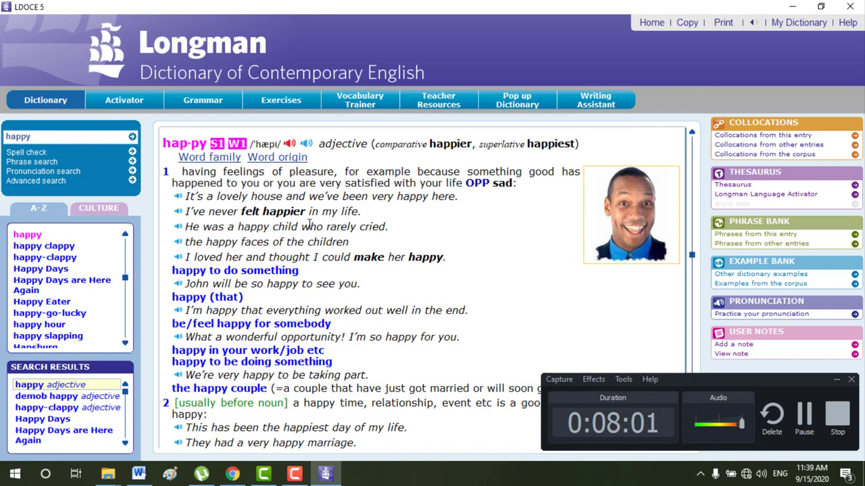
pyautogui.click(288, 147)
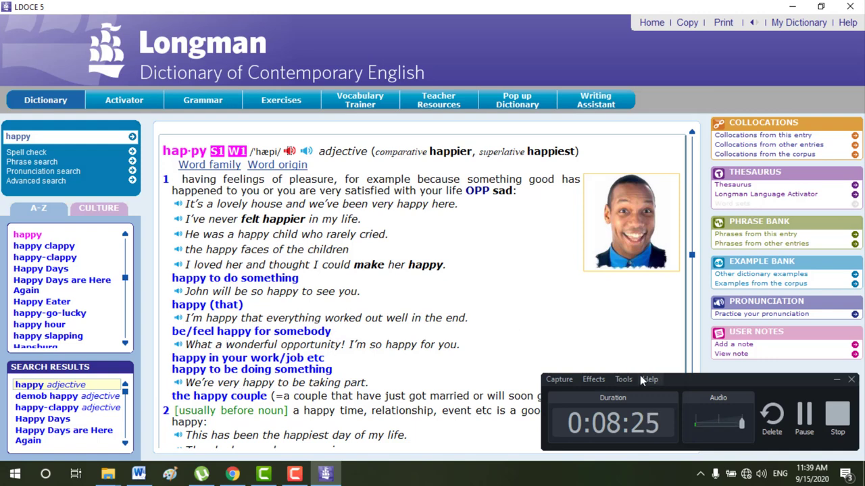
# Read further through the "happy" entry with the recorder minimized, and view the My Dictionary settings without changing them.
pyautogui.click(836, 383)
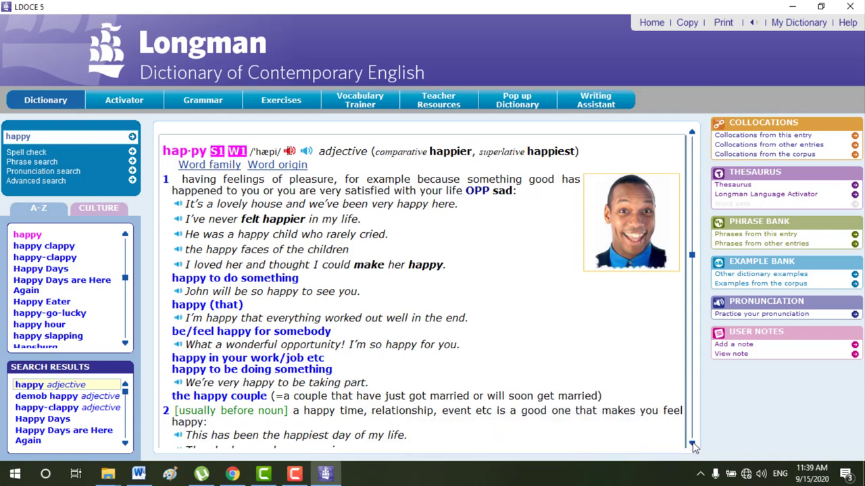
pyautogui.moveTo(693, 445); pyautogui.dragTo(693, 444)
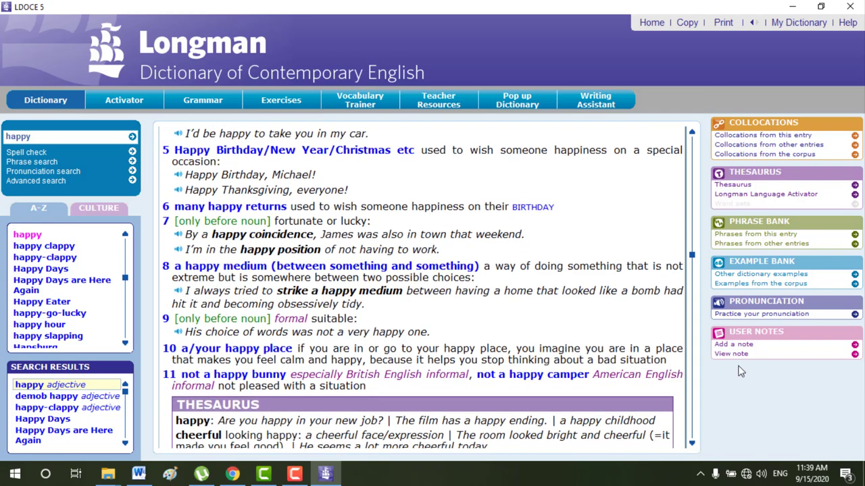
pyautogui.click(800, 23)
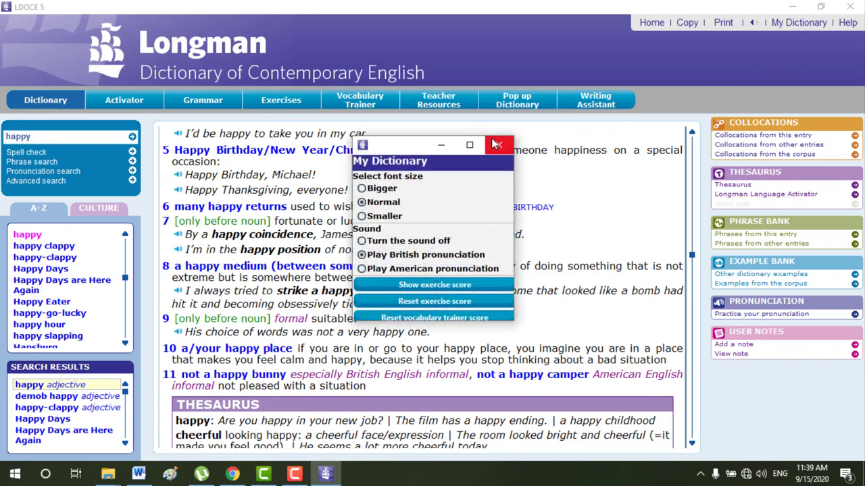
pyautogui.click(496, 144)
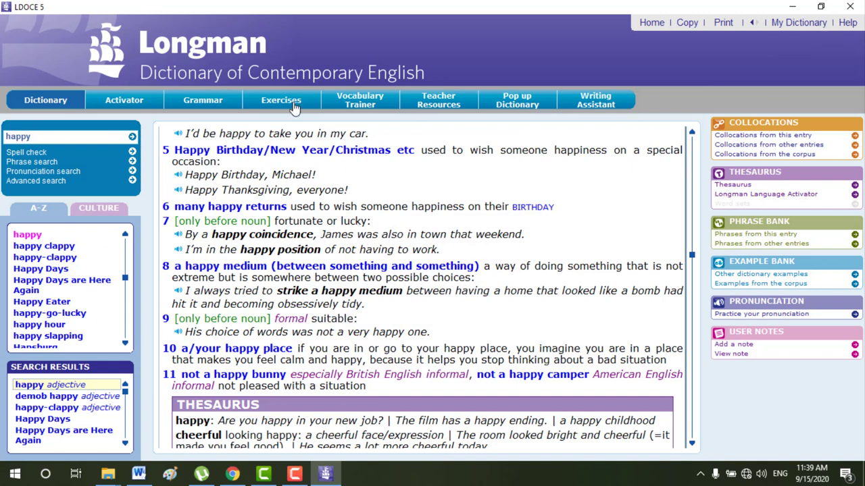
# Read the Grammar section's topic on countable and uncountable nouns.
pyautogui.click(209, 108)
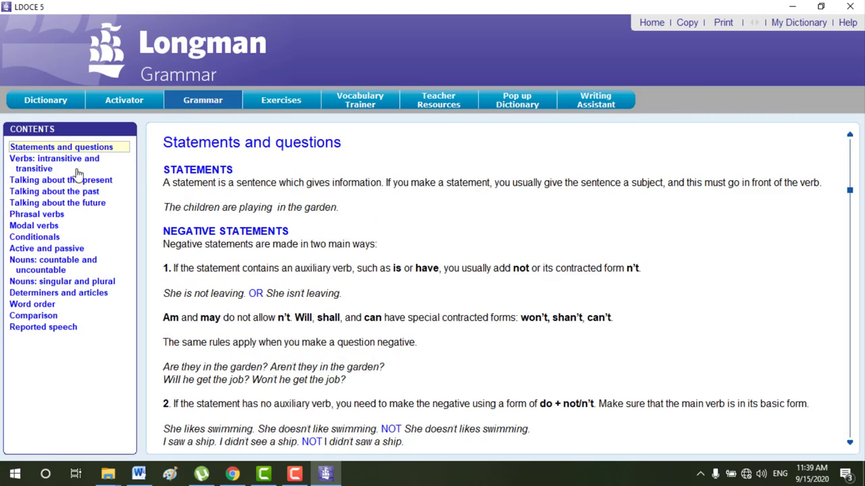
pyautogui.click(78, 269)
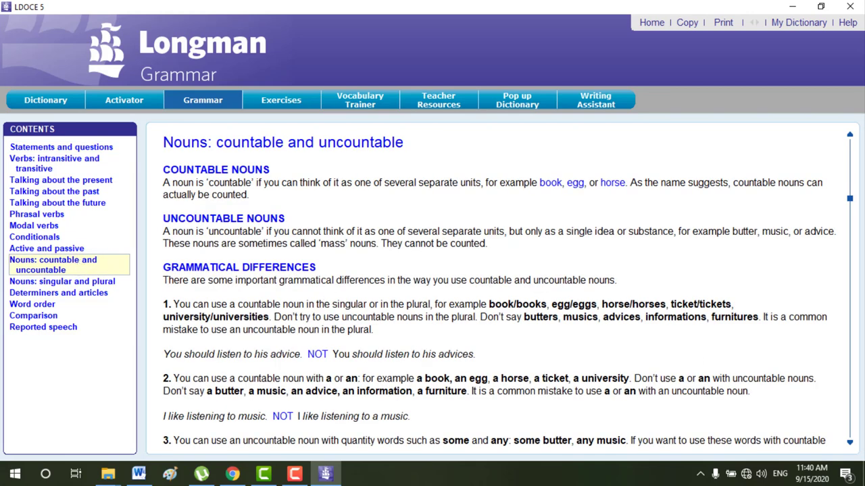
pyautogui.scroll(-10, 852, 437)
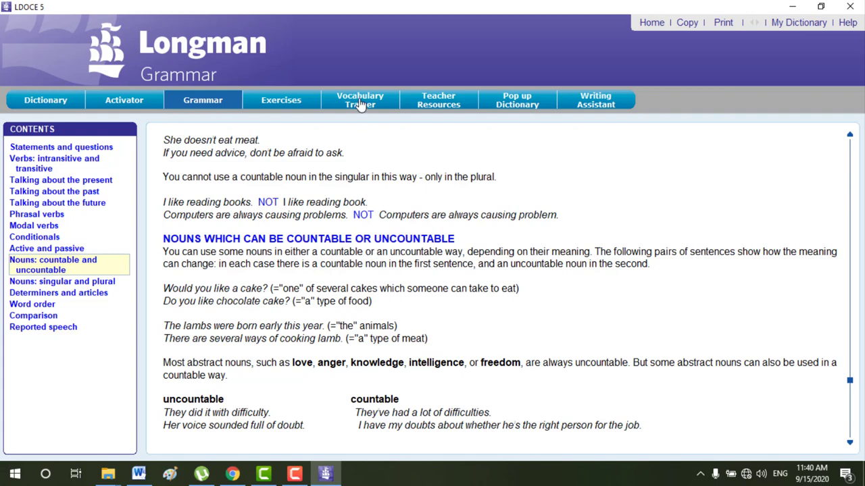
# Open the Collocations exercise for the word "ability".
pyautogui.click(297, 104)
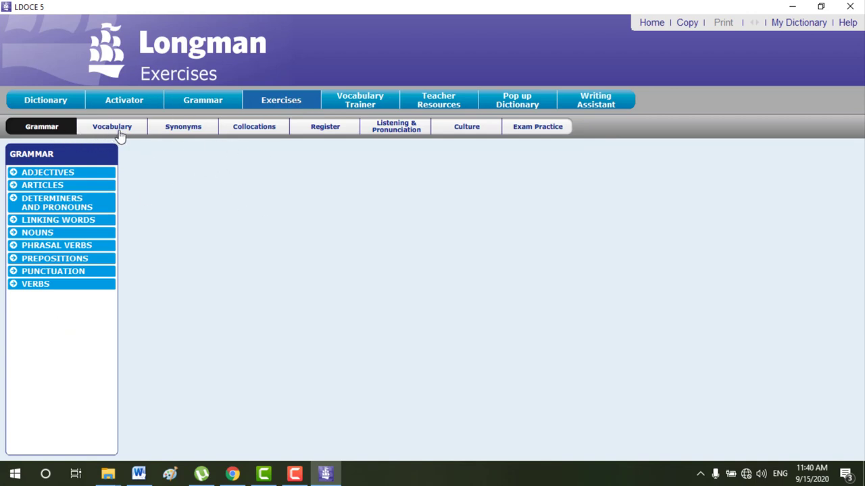
pyautogui.click(269, 130)
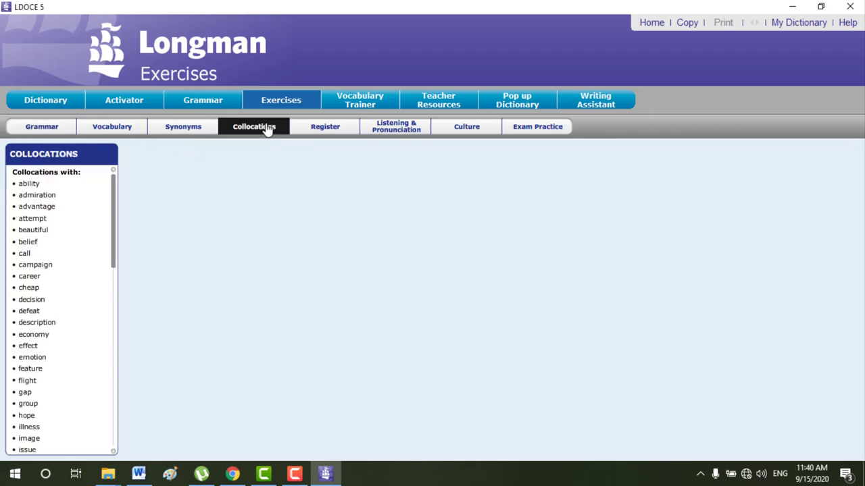
pyautogui.click(29, 184)
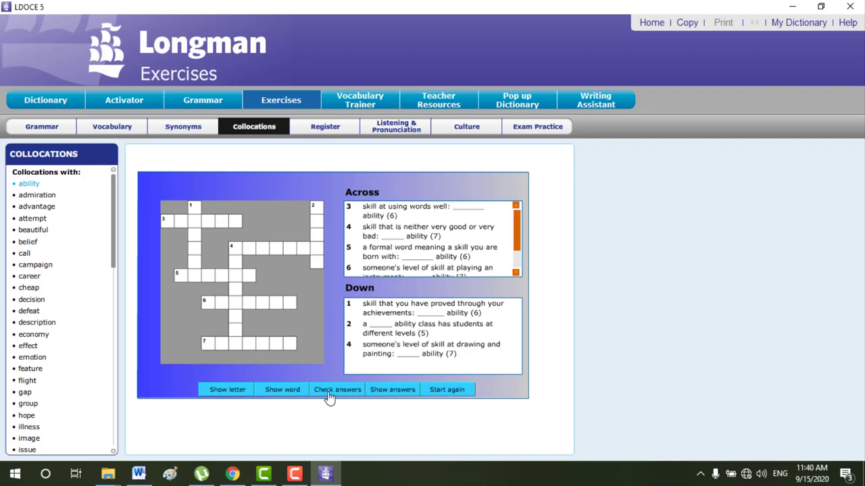
# Solve 3 Across in the crossword as VERBAL, revealing its first letter, and check the answer.
pyautogui.click(167, 221)
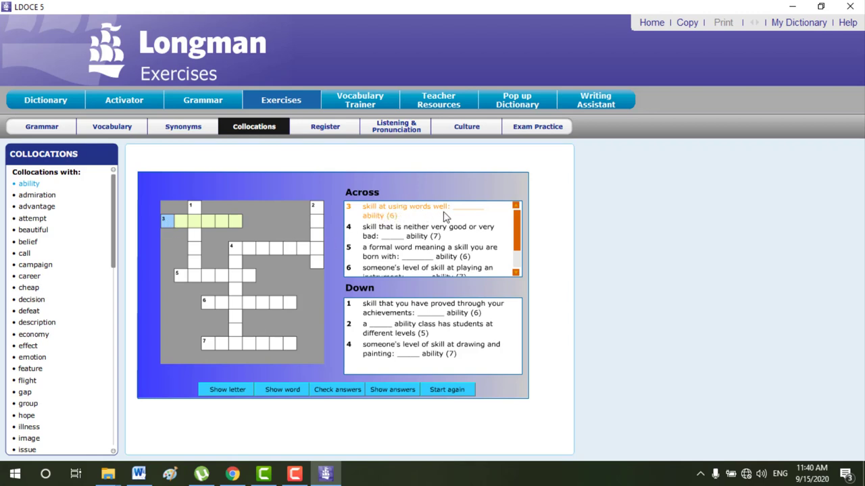
pyautogui.click(227, 390)
pyautogui.write('E')
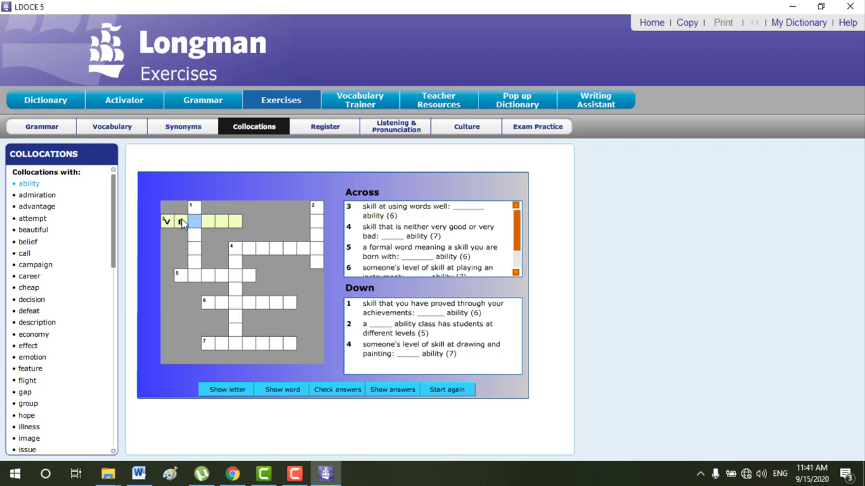
pyautogui.write('RBAL')
pyautogui.click(324, 396)
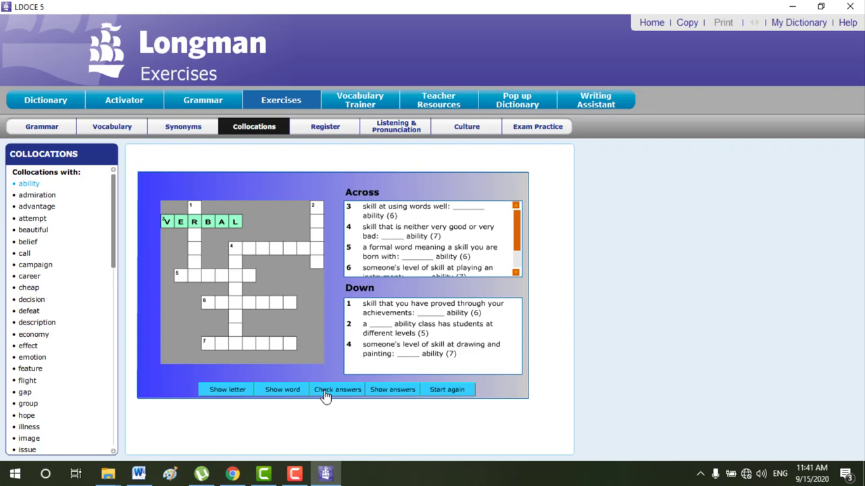
# Reveal a letter and the whole word for 1 Down in the crossword.
pyautogui.click(195, 210)
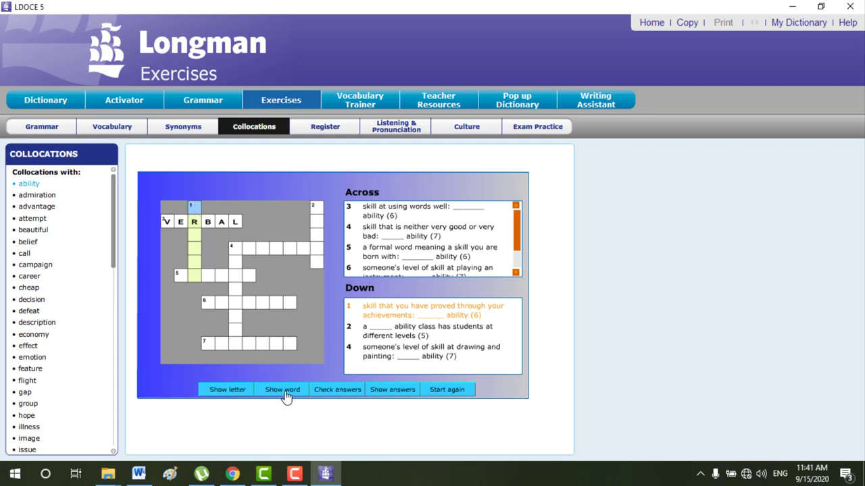
pyautogui.click(230, 390)
pyautogui.click(287, 392)
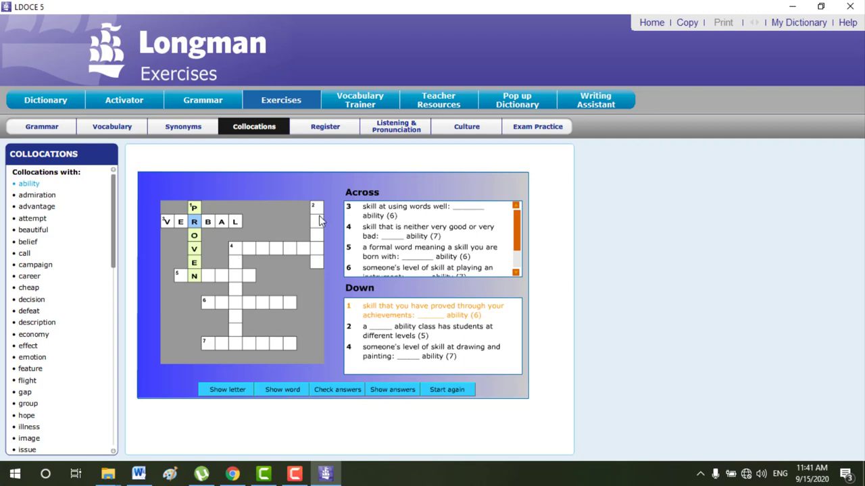
# View the Vocabulary Trainer and Teacher Resources sections and close the dictionary.
pyautogui.click(360, 99)
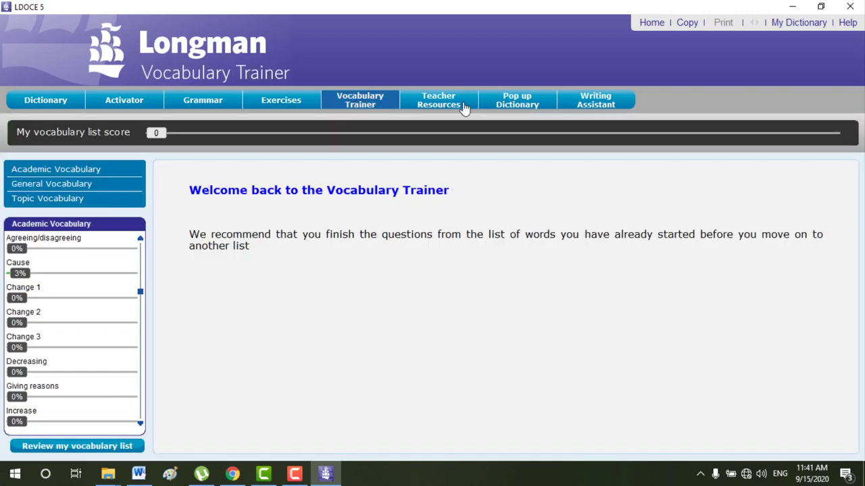
pyautogui.click(438, 105)
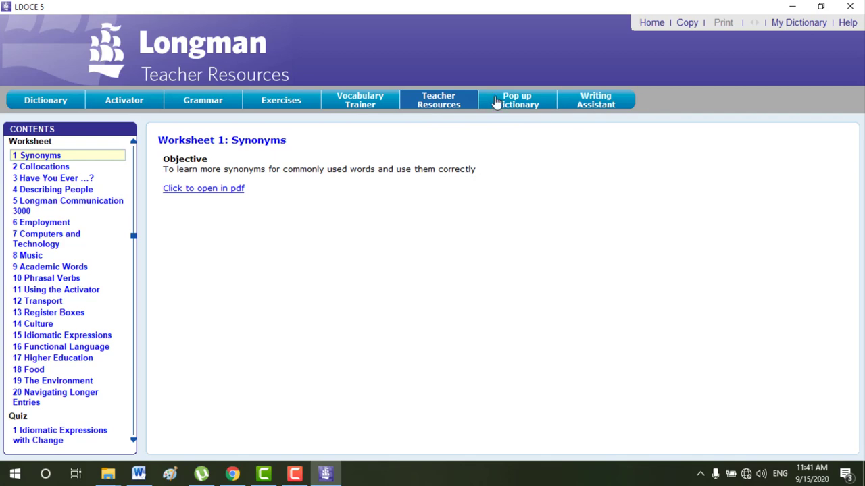
pyautogui.click(850, 6)
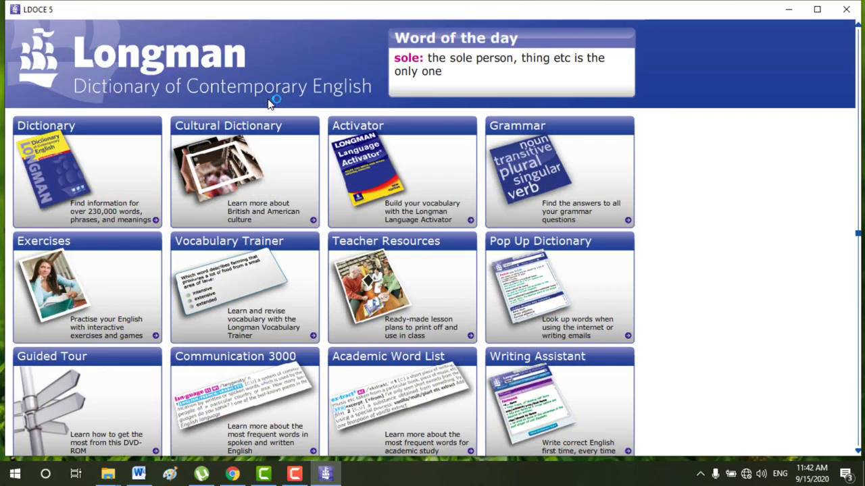
# Open the Cultural Dictionary and look up "revolution".
pyautogui.click(228, 154)
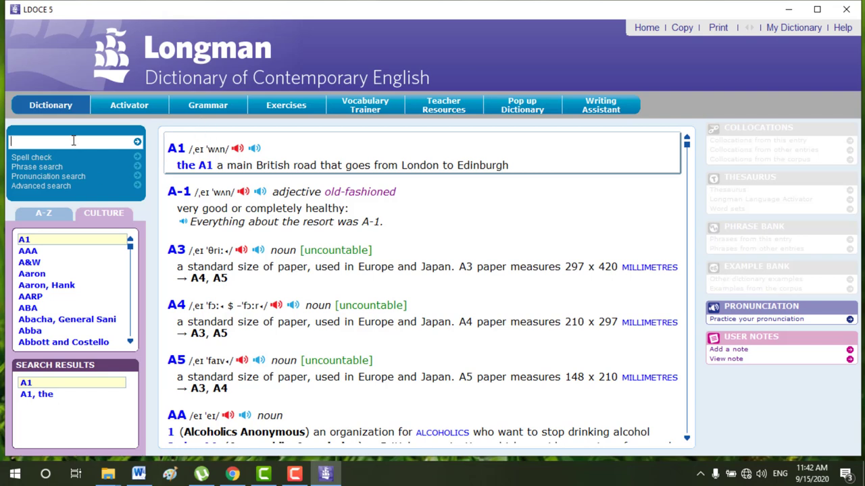
pyautogui.write('rev')
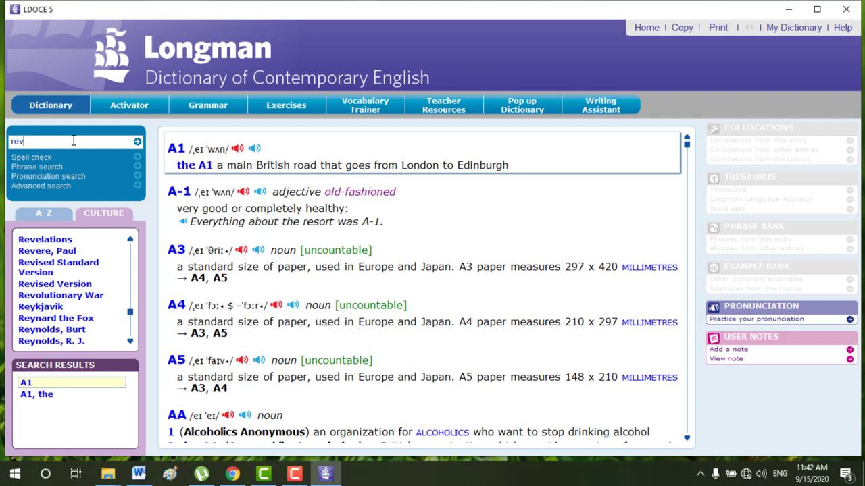
pyautogui.write('olu')
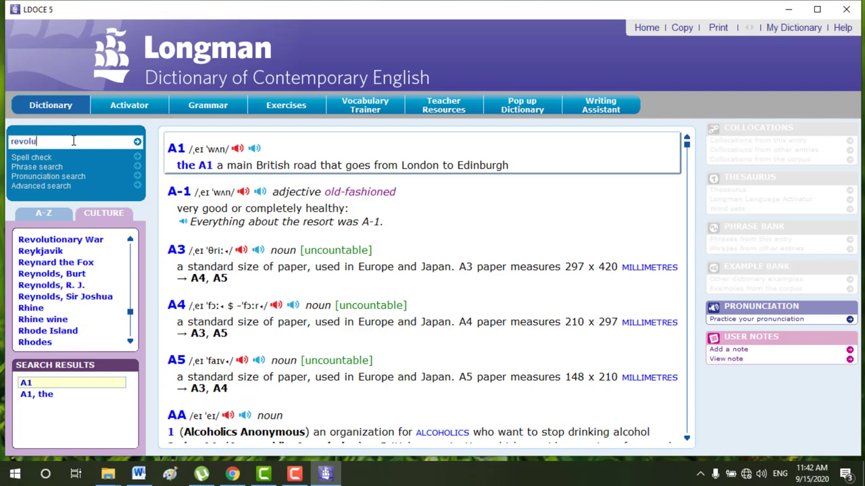
pyautogui.write('tion')
pyautogui.press('Return')
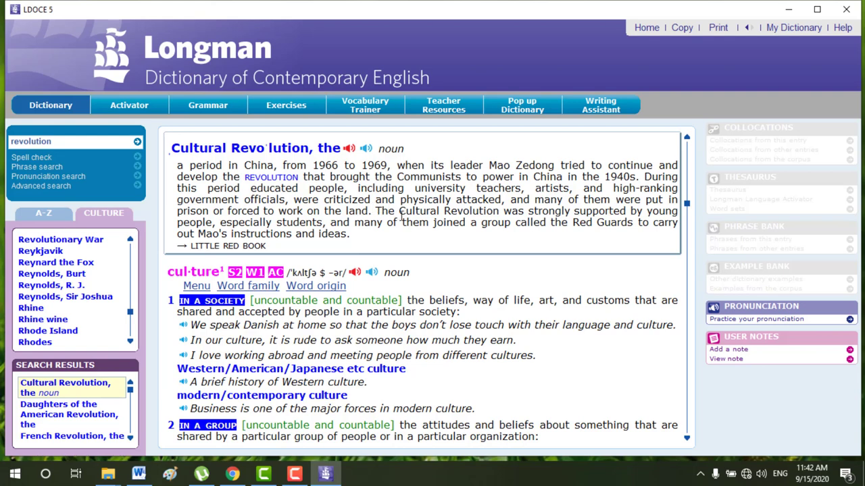
# Look up "einstein" in the main Dictionary section and play the pronunciation of the Albert Einstein entry.
pyautogui.click(49, 106)
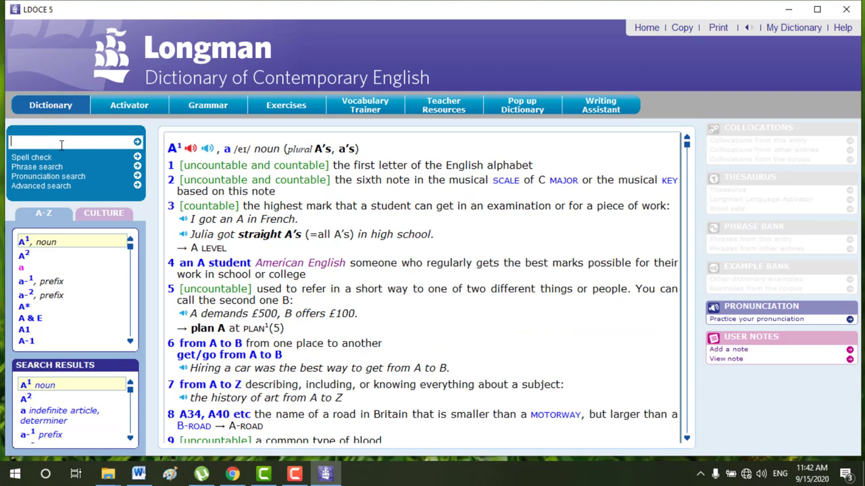
pyautogui.write('einstein')
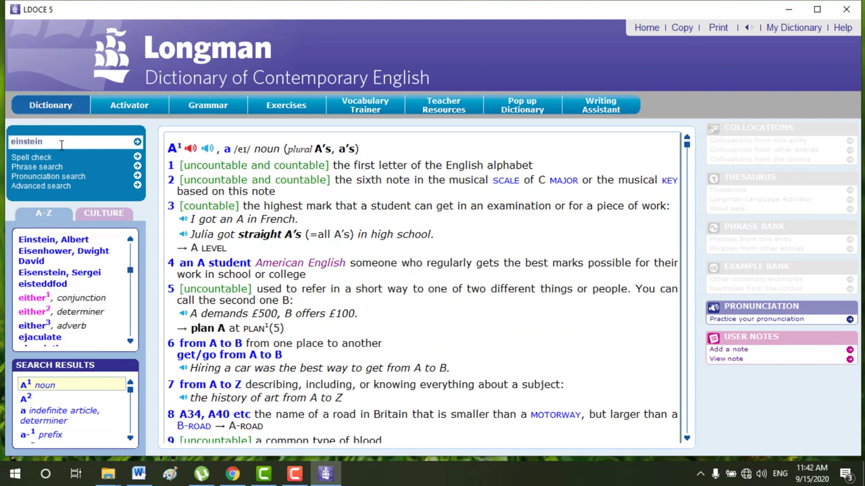
pyautogui.press('Return')
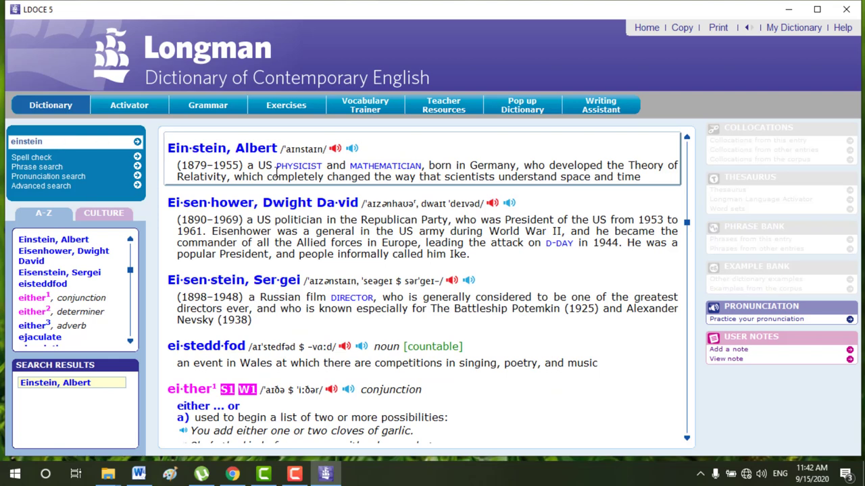
pyautogui.click(353, 149)
# View the Language Activator section and restart the Longman dictionary to return to its home screen.
pyautogui.click(145, 112)
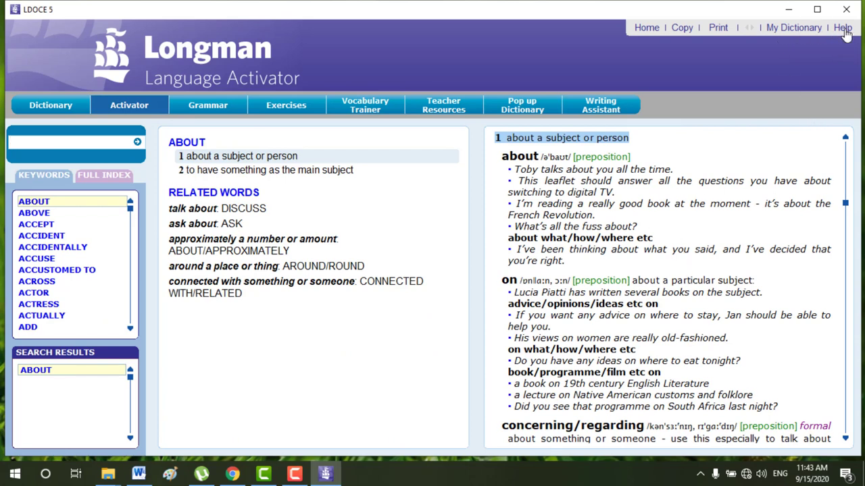
pyautogui.click(842, 8)
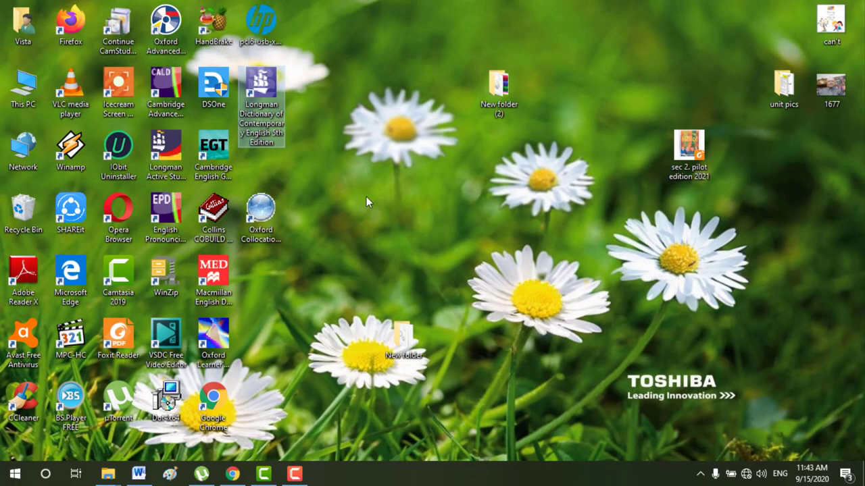
pyautogui.doubleClick(277, 95)
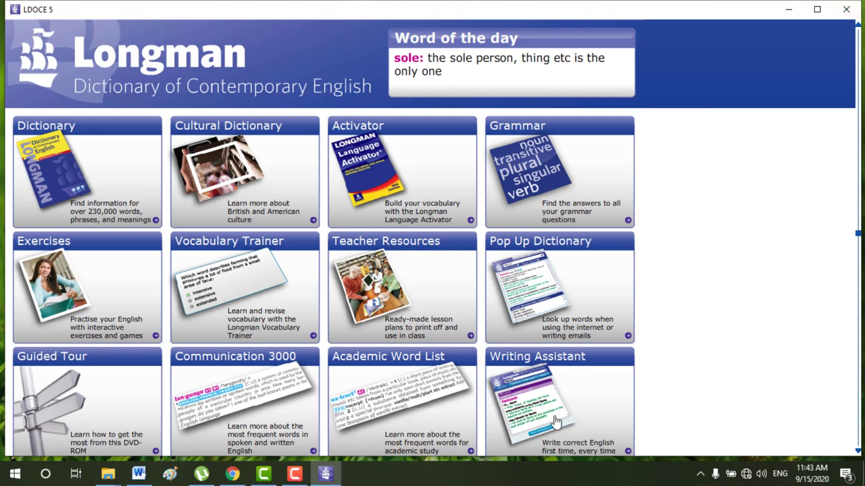
pyautogui.moveTo(297, 476)
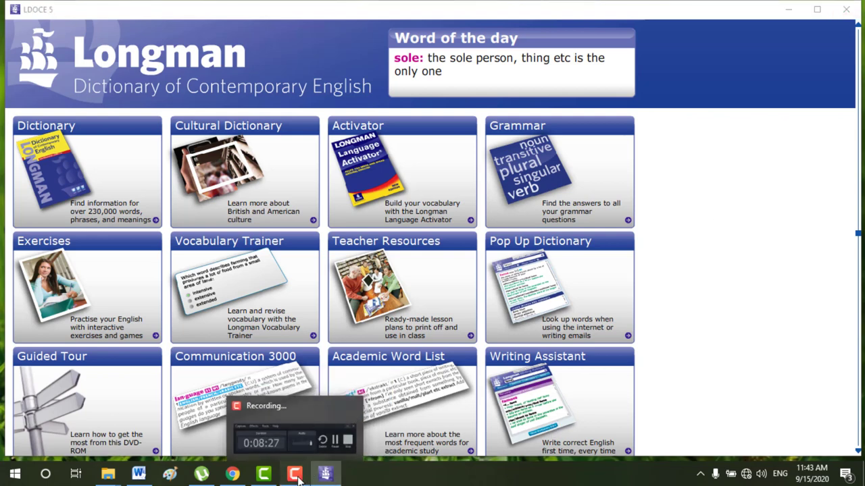
pyautogui.click(297, 476)
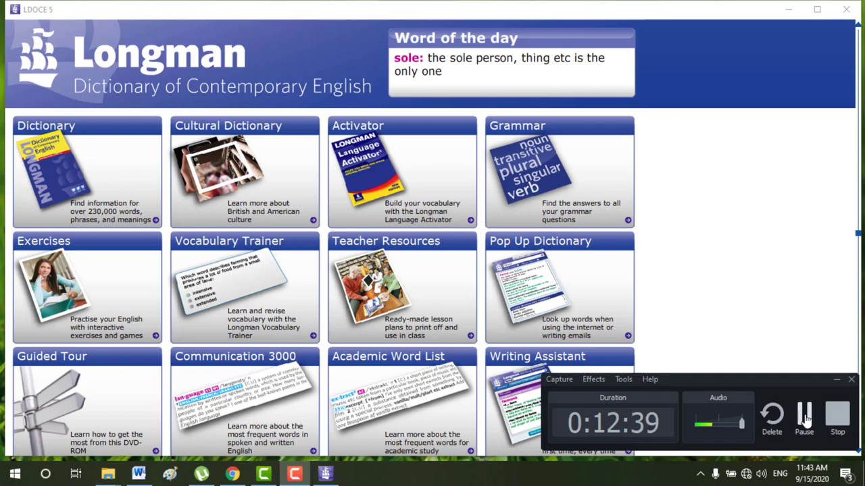
pyautogui.click(837, 416)
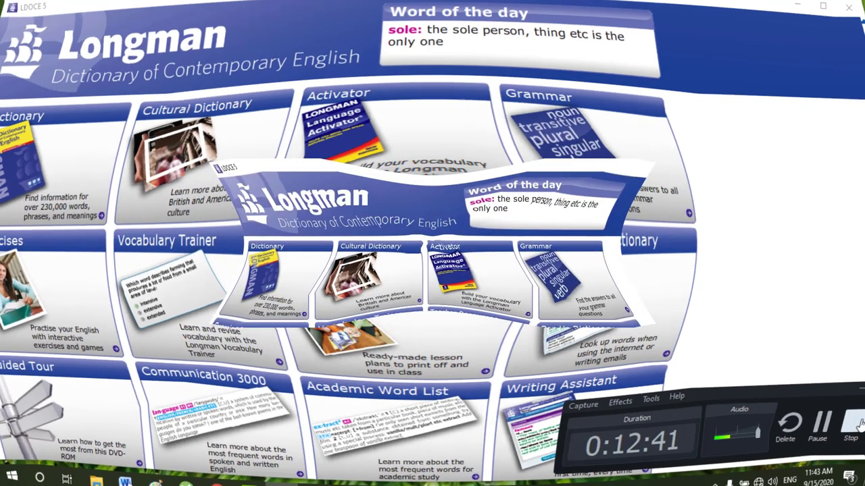